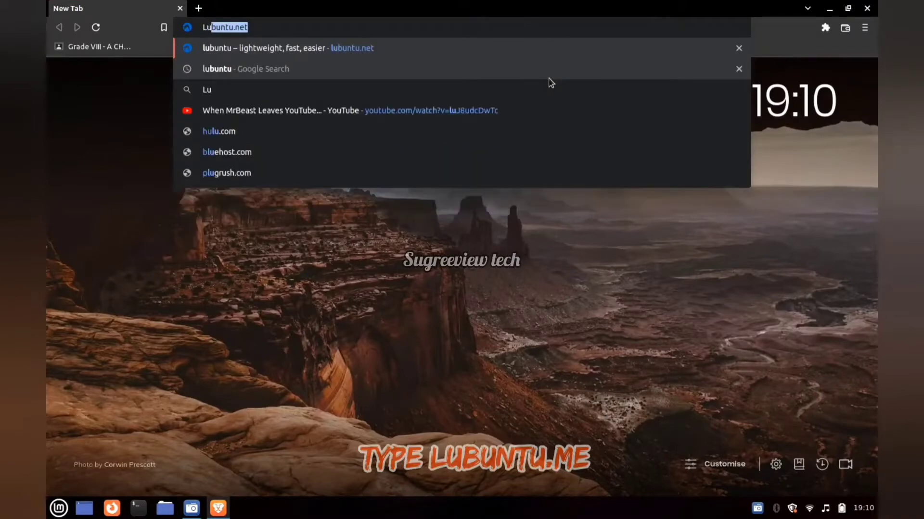
- Go to lubuntu.me and open the Lubuntu downloads page
text(bu)
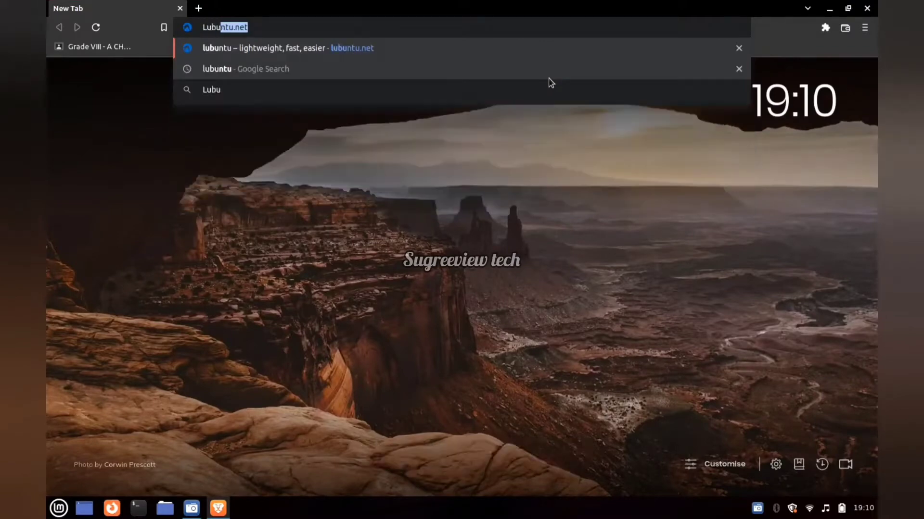
text(ntu.me)
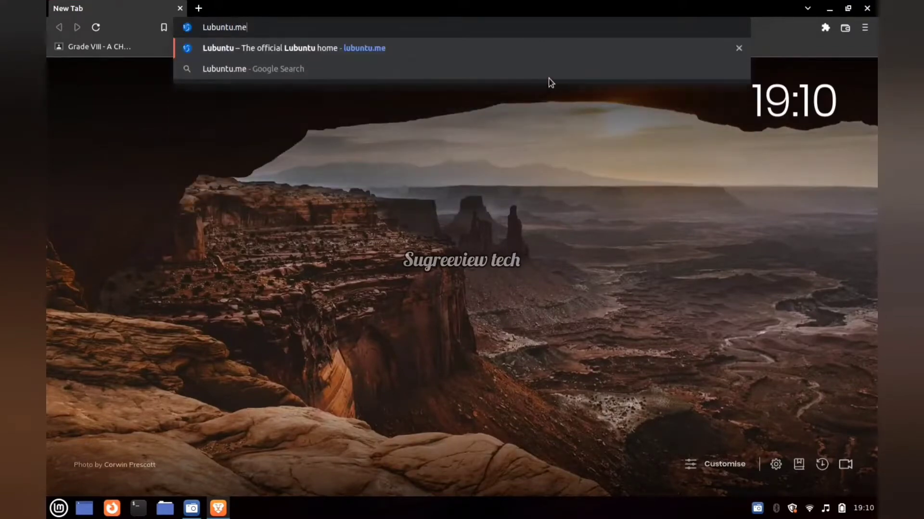
key(Return)
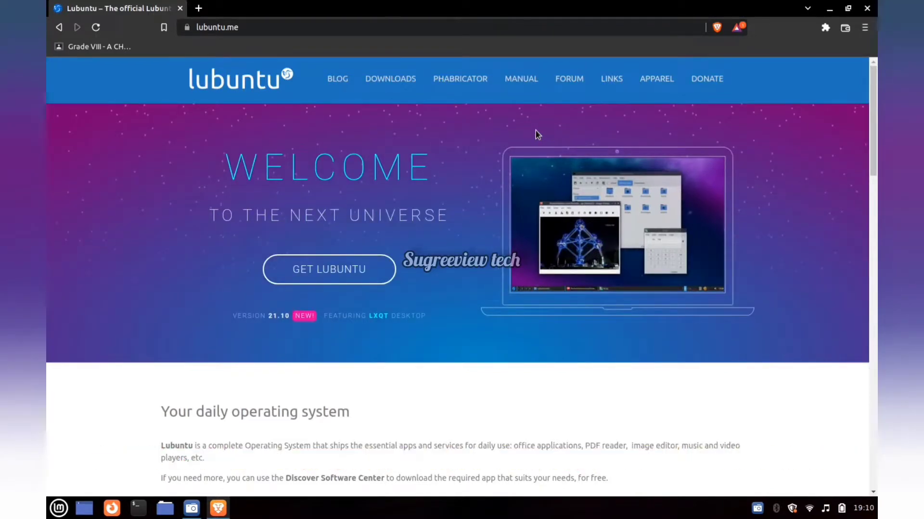
click(340, 272)
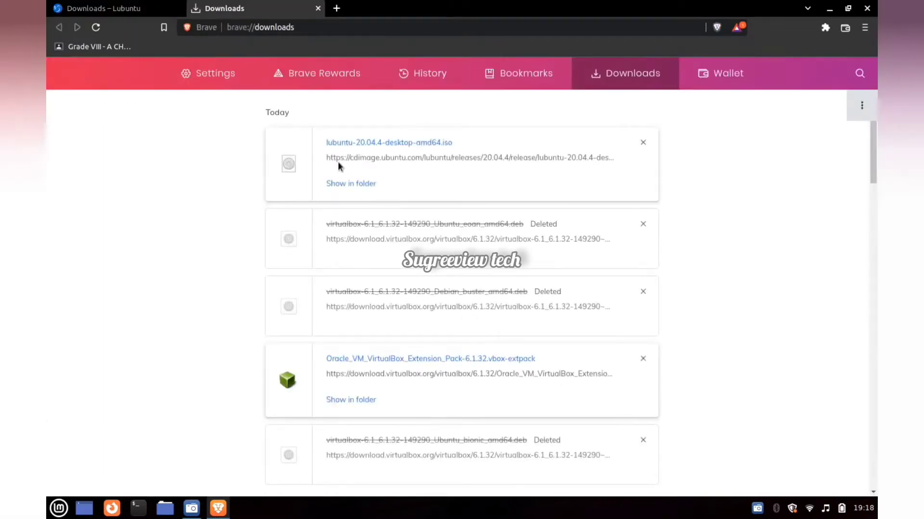
- Minimize the browser, launch balenaEtcher-1.7.8-x64.AppImage from the Downloads folder and close the file manager
click(829, 14)
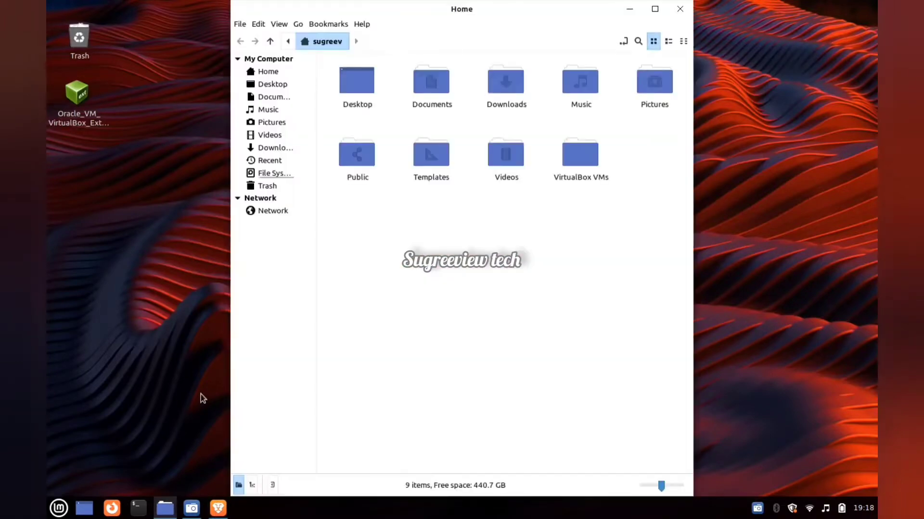
click(284, 148)
click(535, 202)
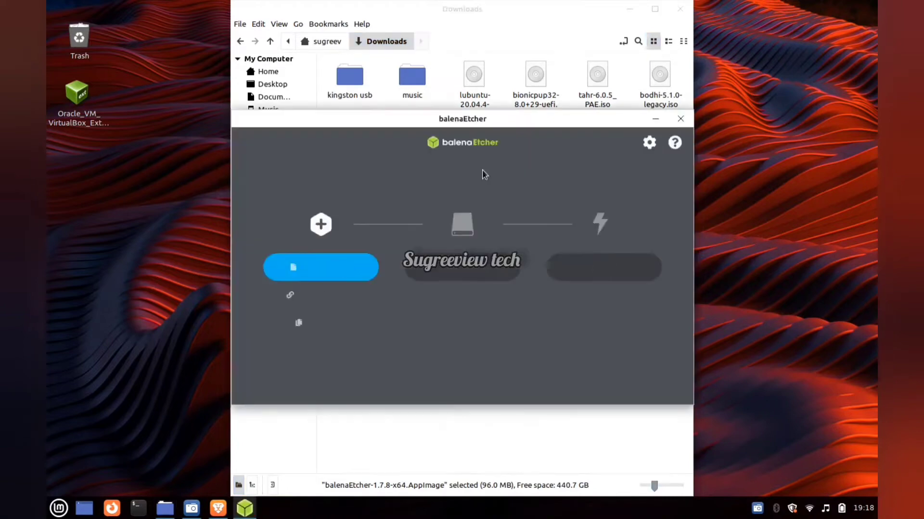
click(680, 9)
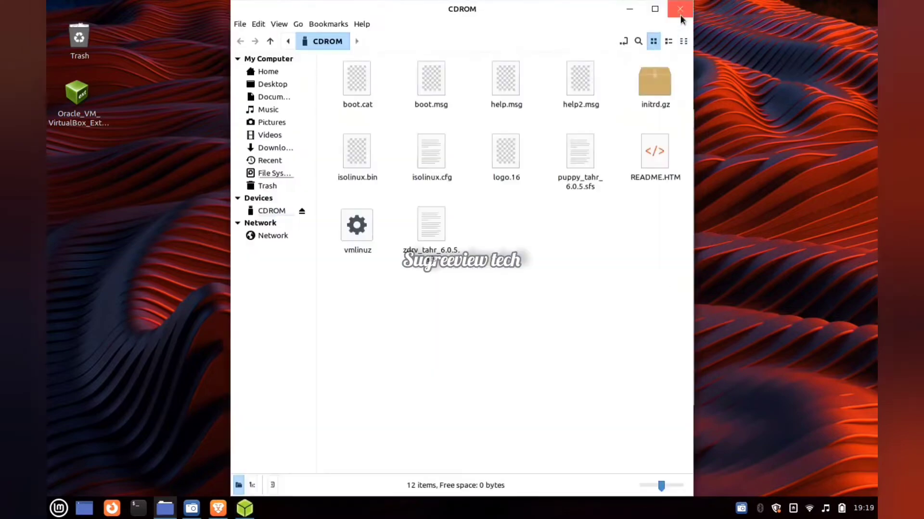
click(690, 9)
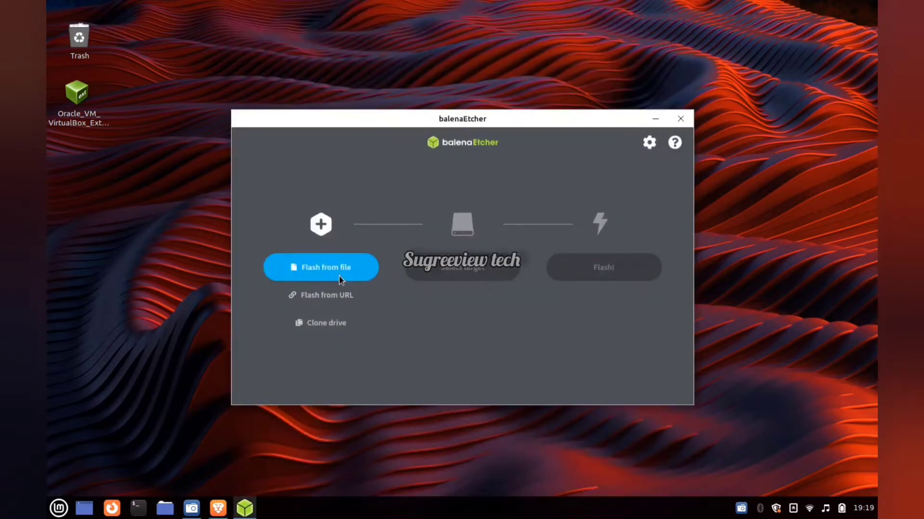
- Load lubuntu-21.10-desktop-amd64.iso as the image, select the CDROM USB drive as target and start flashing
click(340, 279)
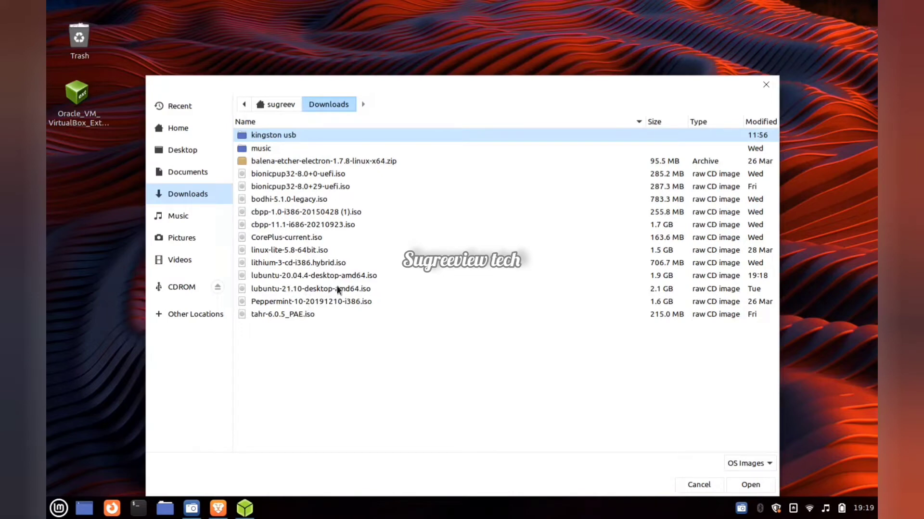
click(366, 287)
click(761, 487)
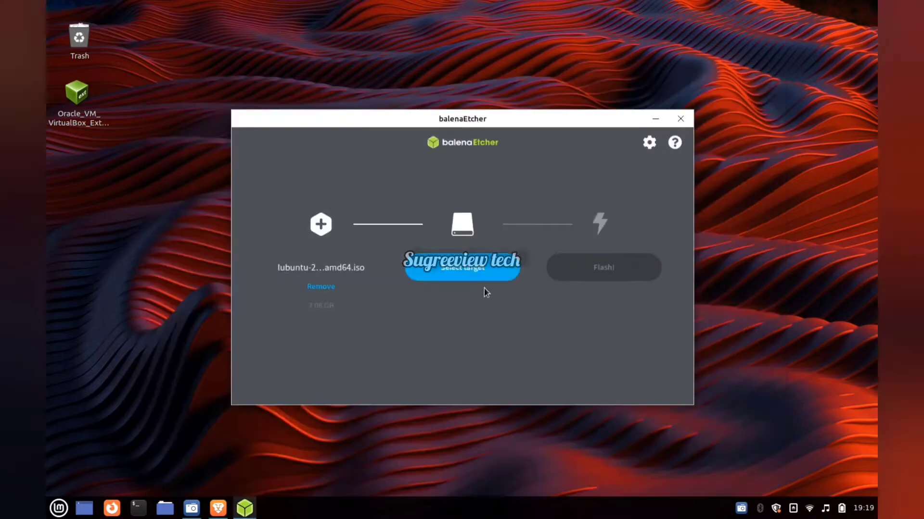
click(484, 287)
click(392, 255)
click(562, 378)
click(586, 266)
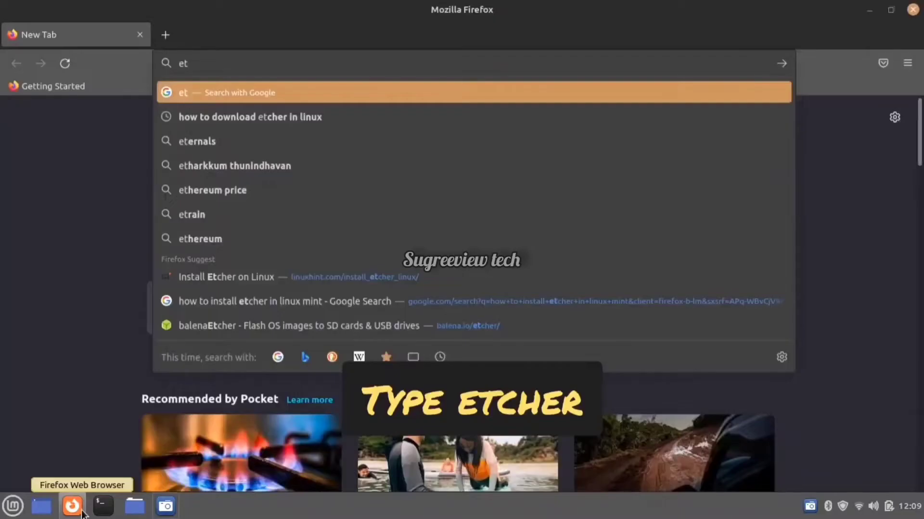
- In Firefox, find the balenaEtcher website by searching for "etcher" and download Etcher for Linux x64 (64-bit) (AppImage)
text(cher)
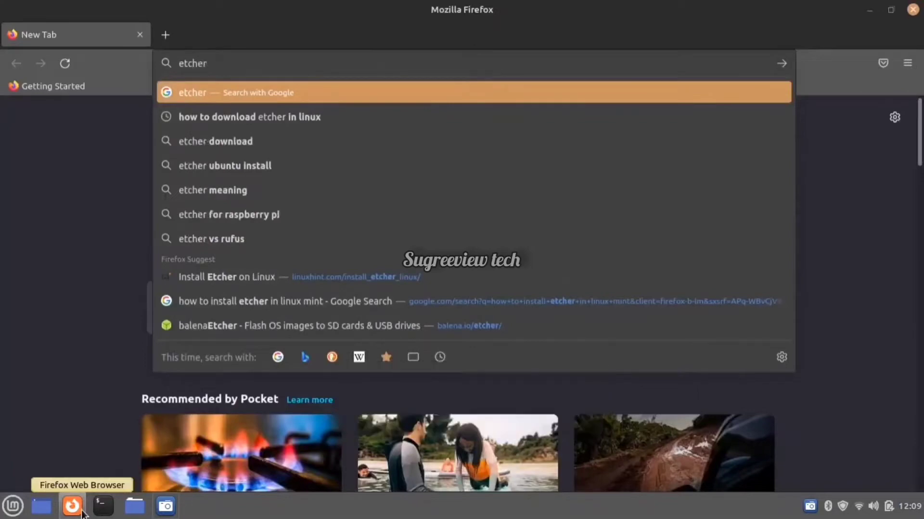
key(Return)
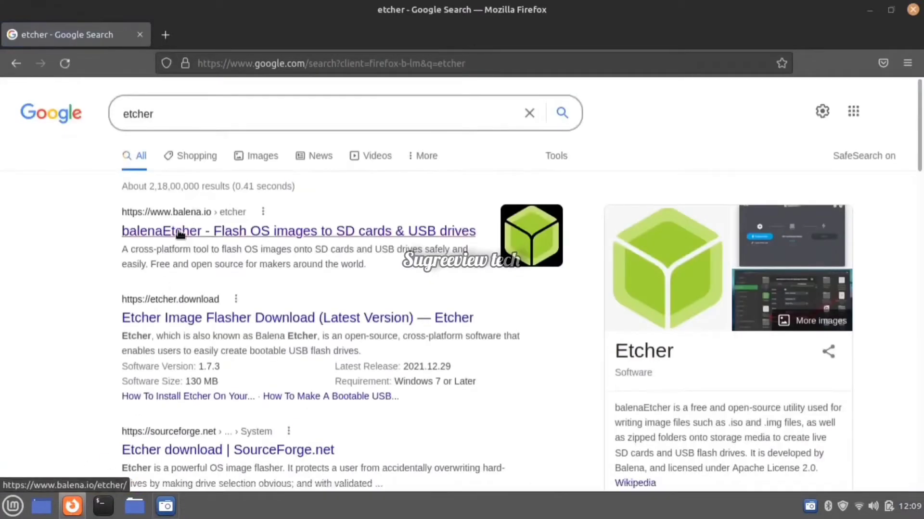
click(177, 232)
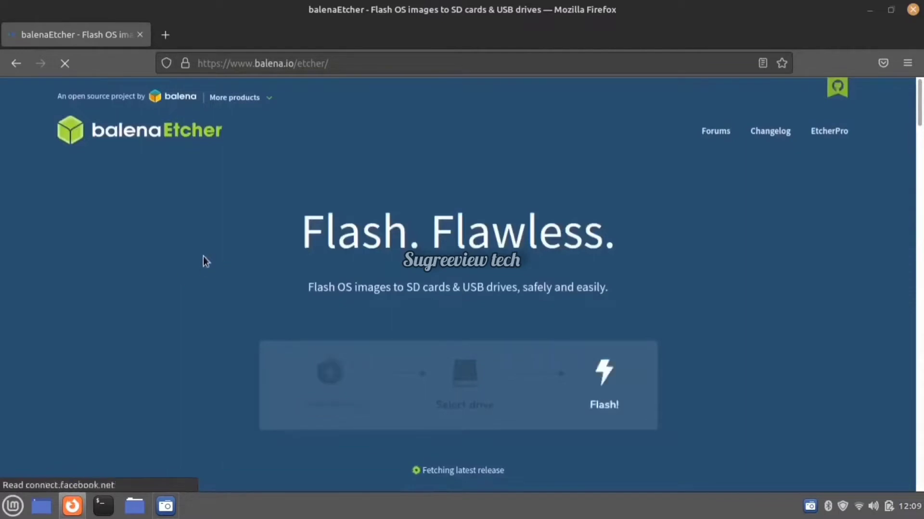
scroll(230, 248, down, 10)
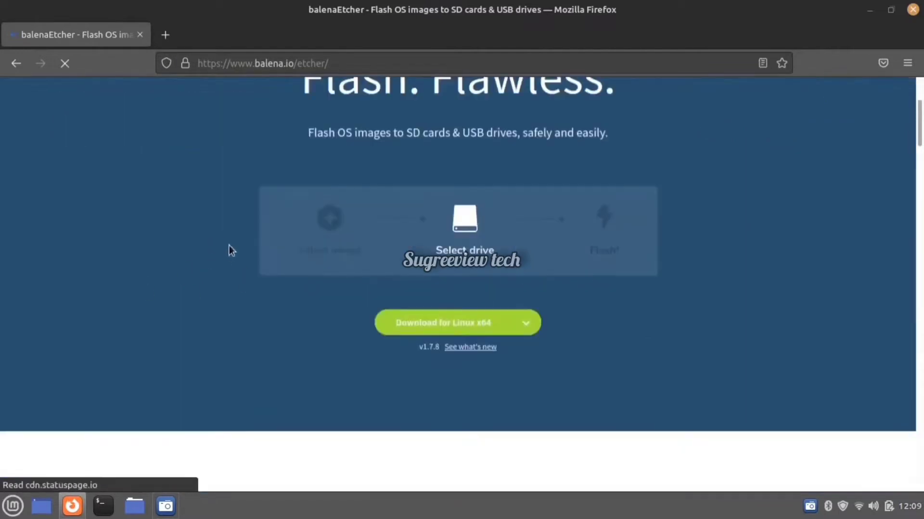
scroll(229, 247, down, 10)
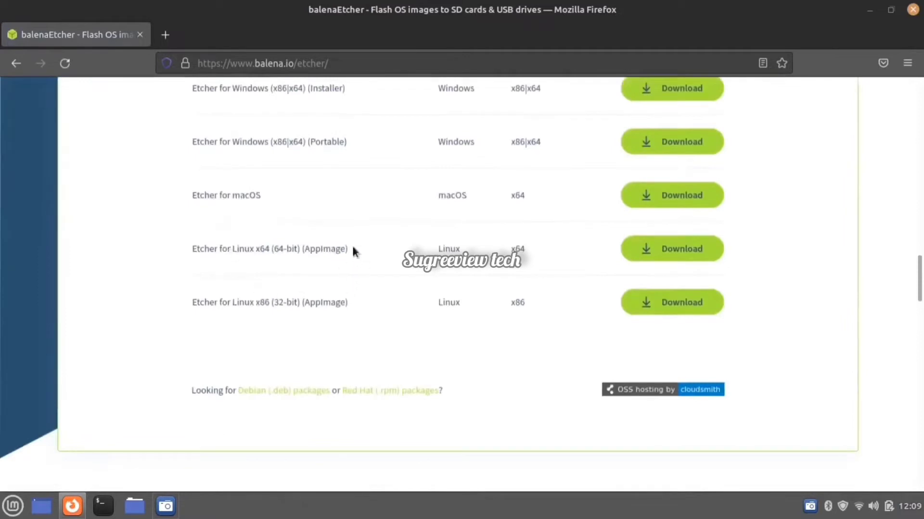
click(656, 249)
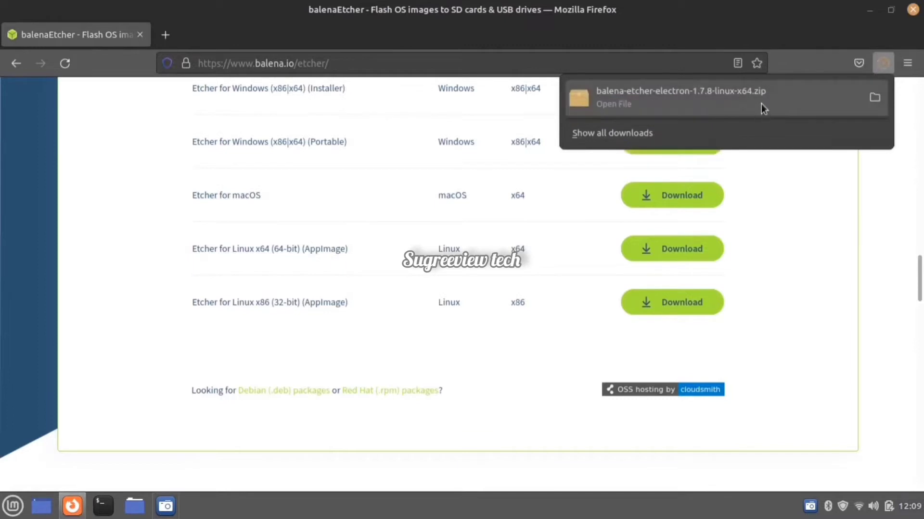
- Extract balenaEtcher-1.7.8-x64.AppImage from the downloaded zip archive into the Downloads folder and show the extracted file
click(761, 103)
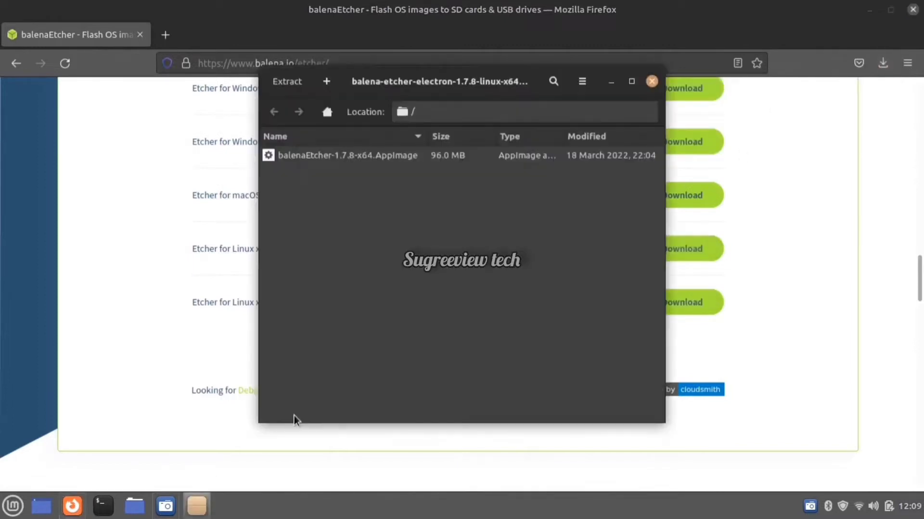
click(450, 155)
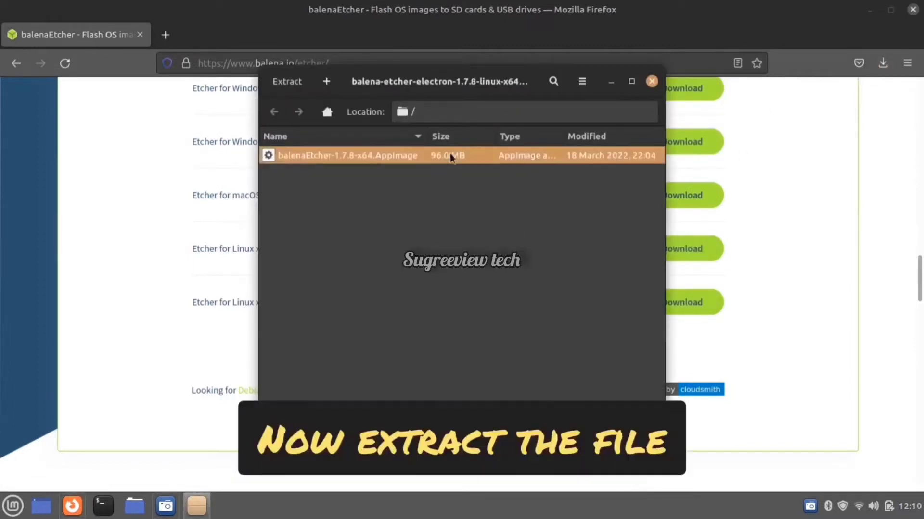
right_click(460, 165)
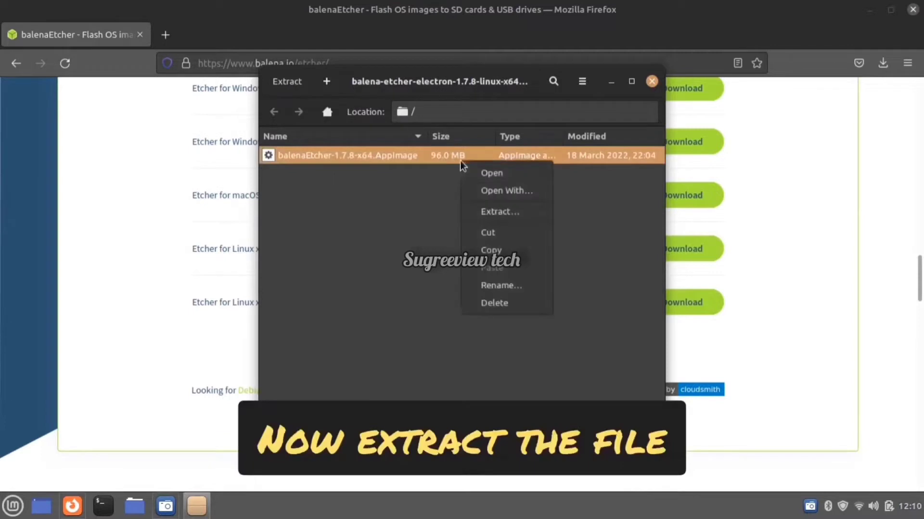
click(487, 213)
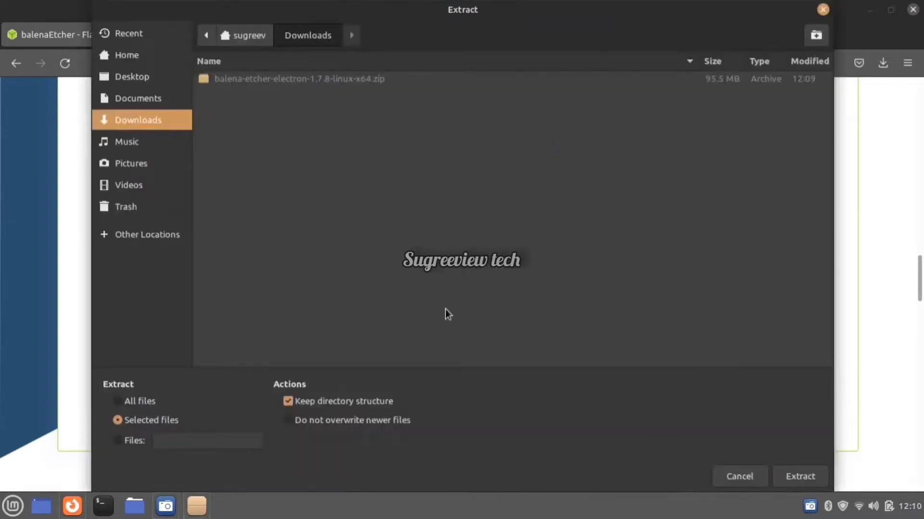
click(795, 478)
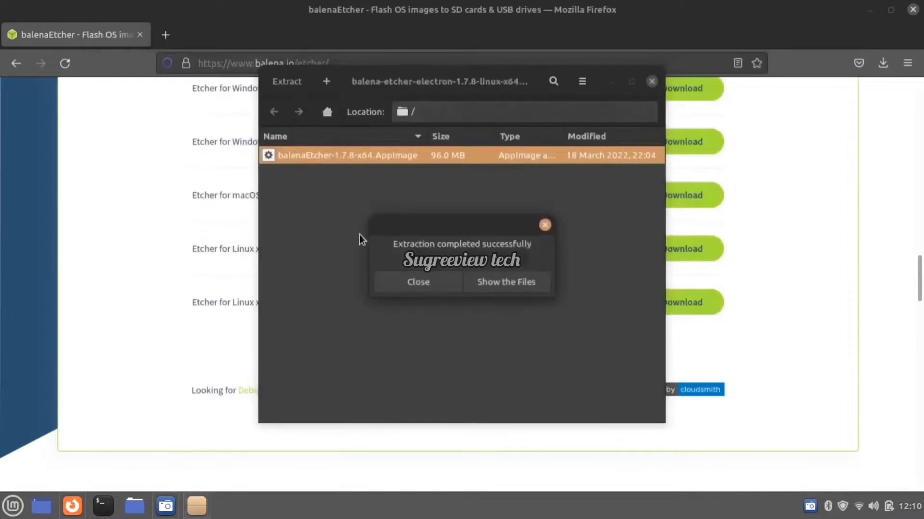
click(479, 286)
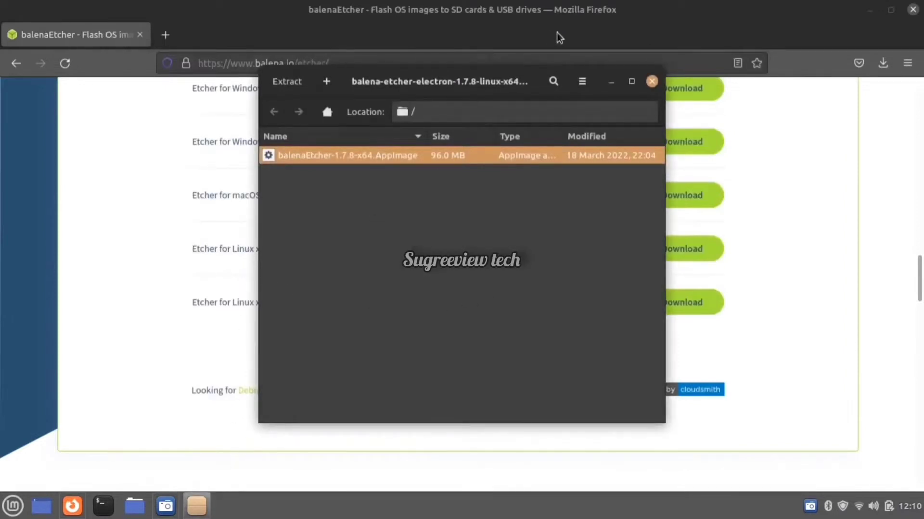
- Launch the extracted balenaEtcher-1.7.8-x64.AppImage from the Downloads folder and close the archive window
right_click(444, 159)
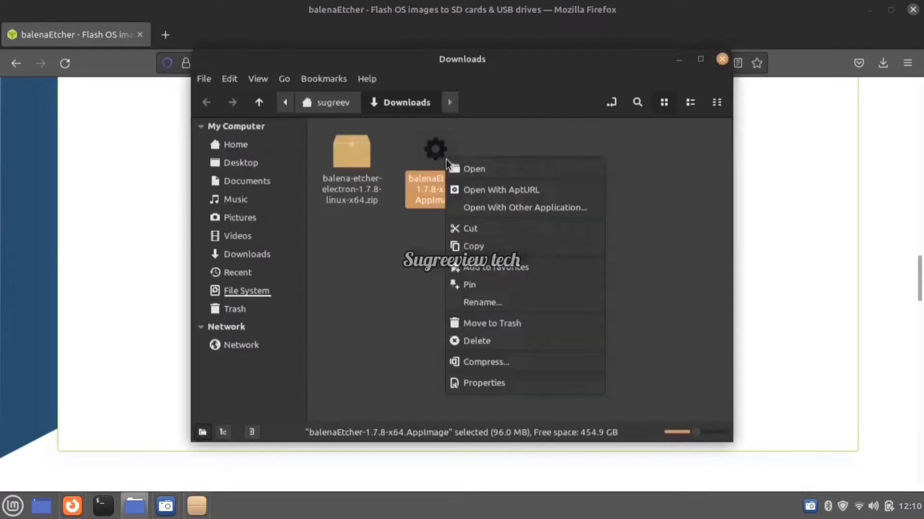
click(474, 168)
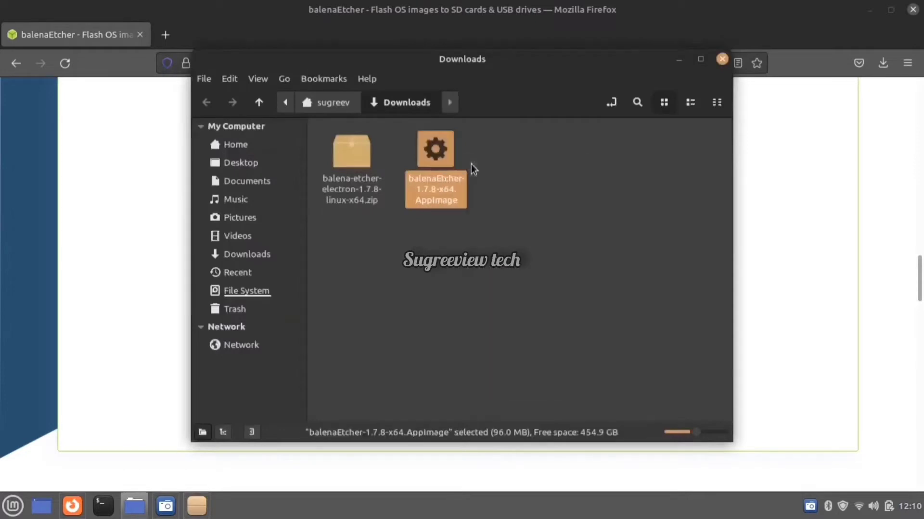
click(684, 58)
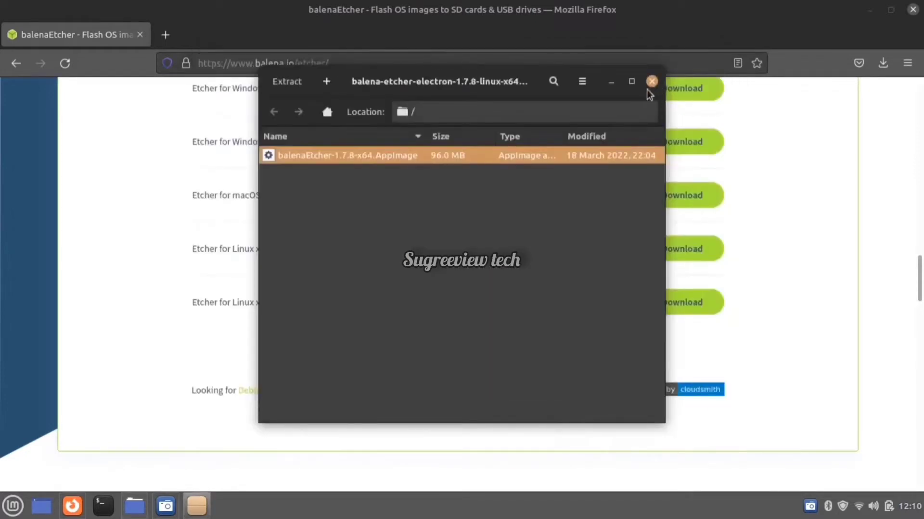
click(651, 79)
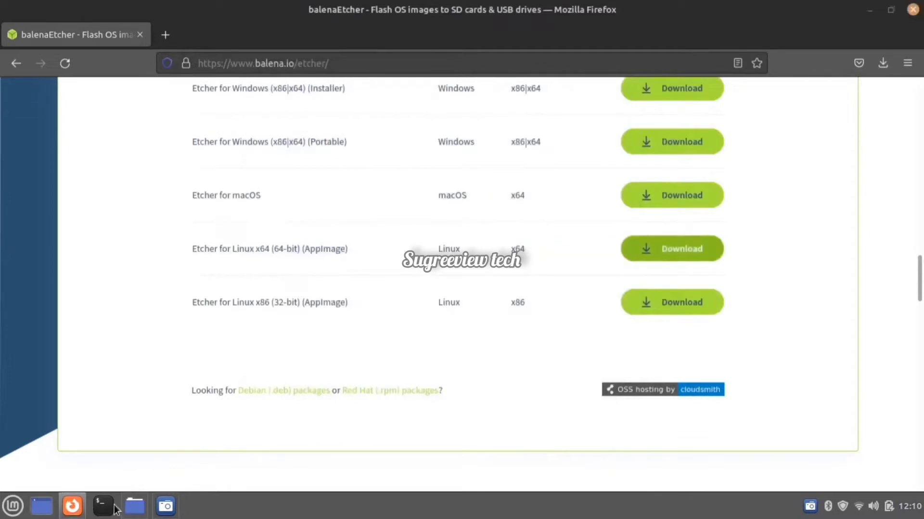
click(135, 506)
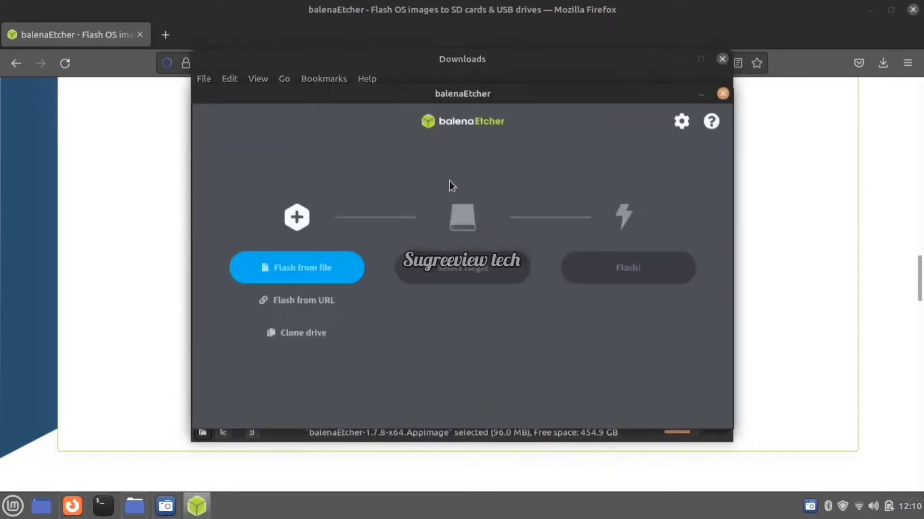
drag(492, 88, 554, 151)
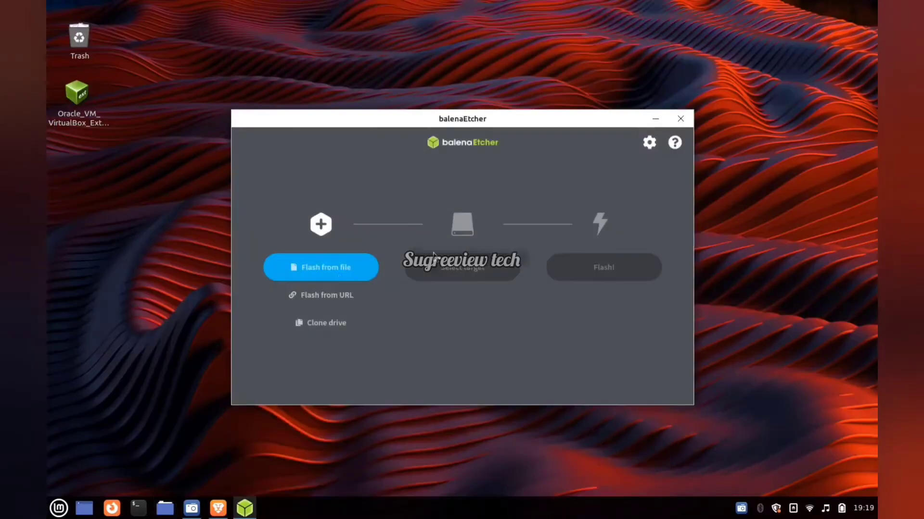
- Flash lubuntu-21.10-desktop-amd64.iso from the Downloads folder onto the CDROM USB drive
click(338, 275)
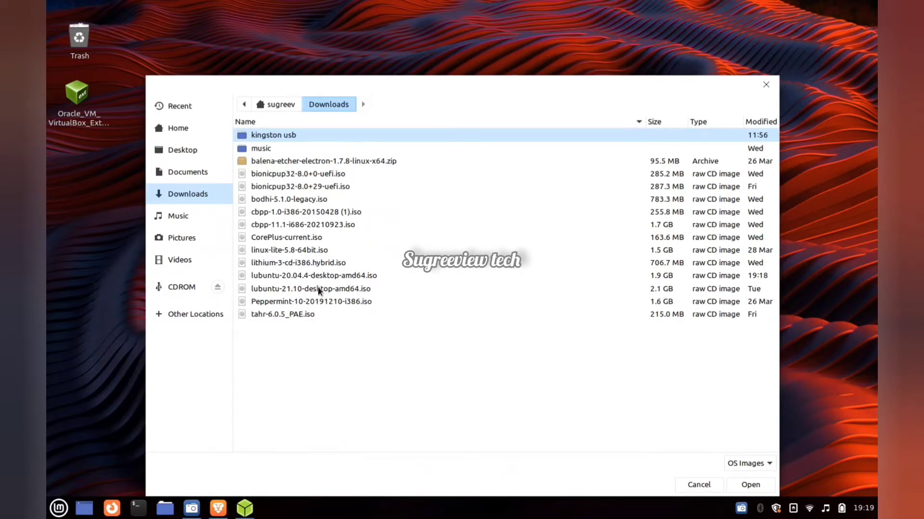
click(366, 289)
click(760, 486)
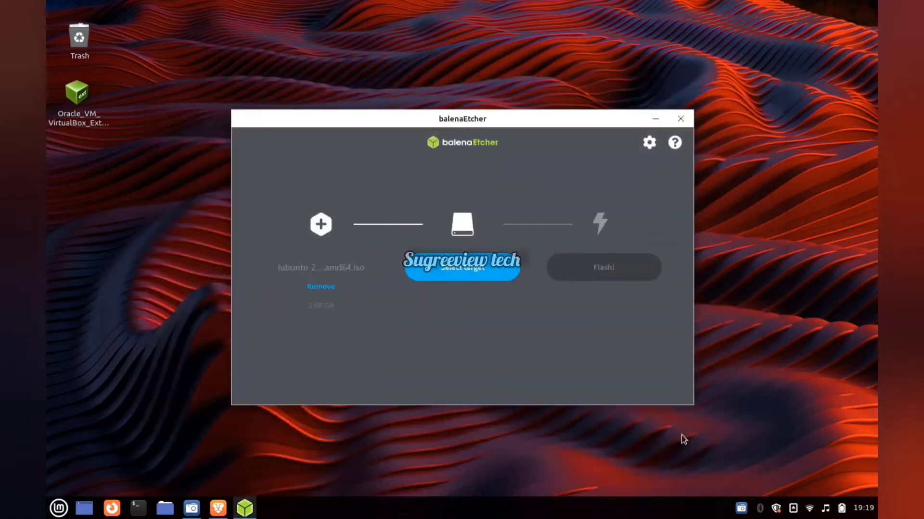
click(470, 268)
click(384, 243)
click(581, 374)
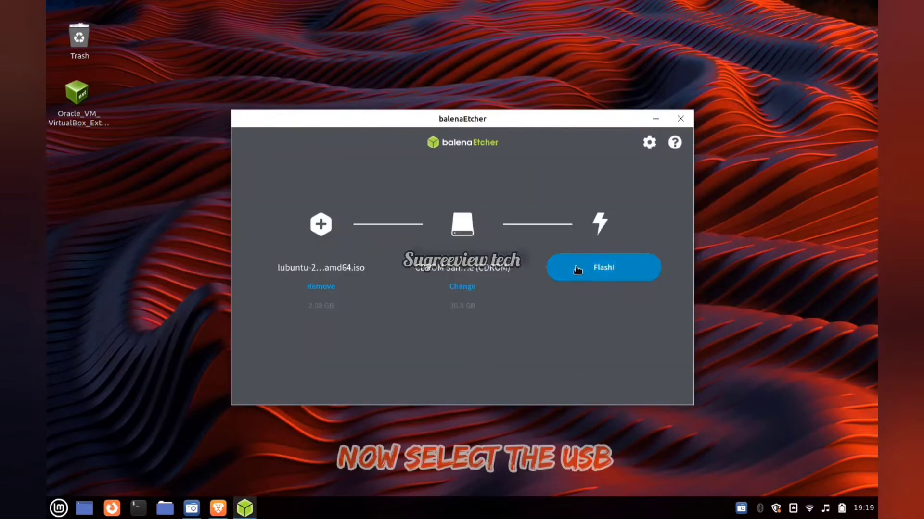
click(577, 270)
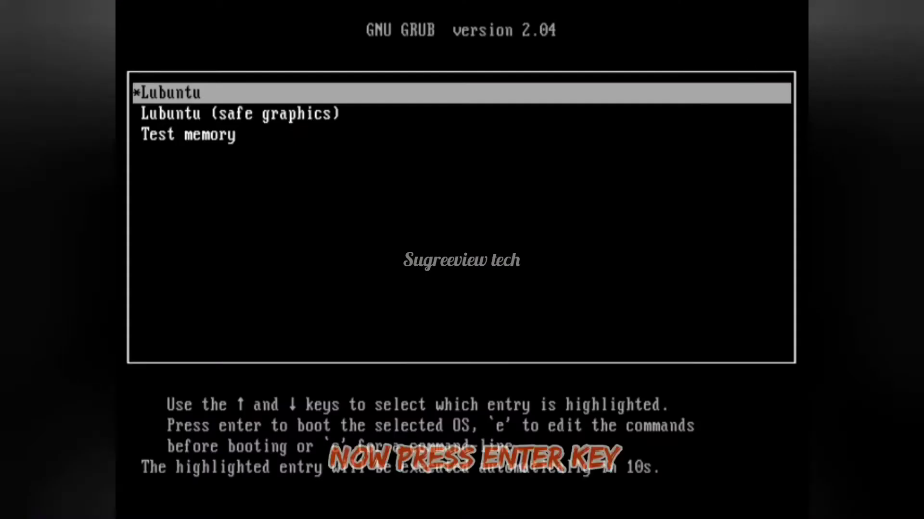
- Boot the standard Lubuntu entry from the GRUB menu and dismiss the power management notification on the live desktop
key(Return)
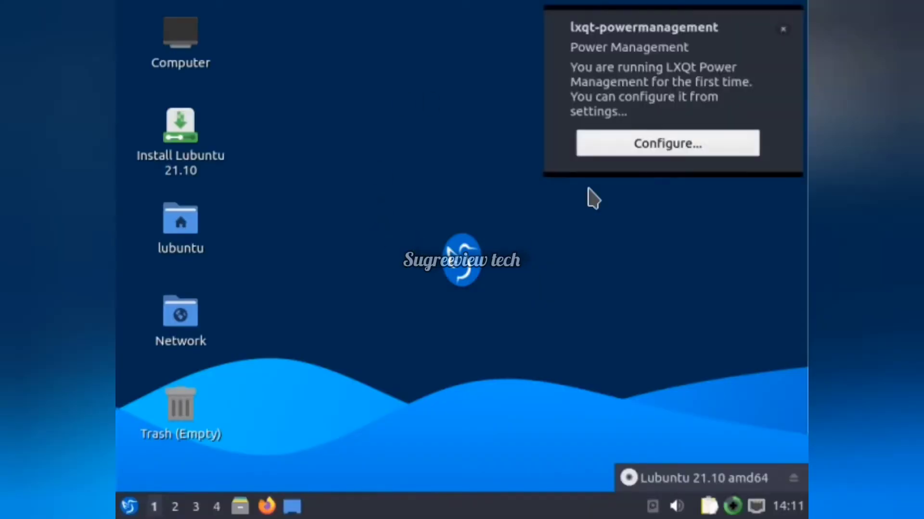
click(781, 30)
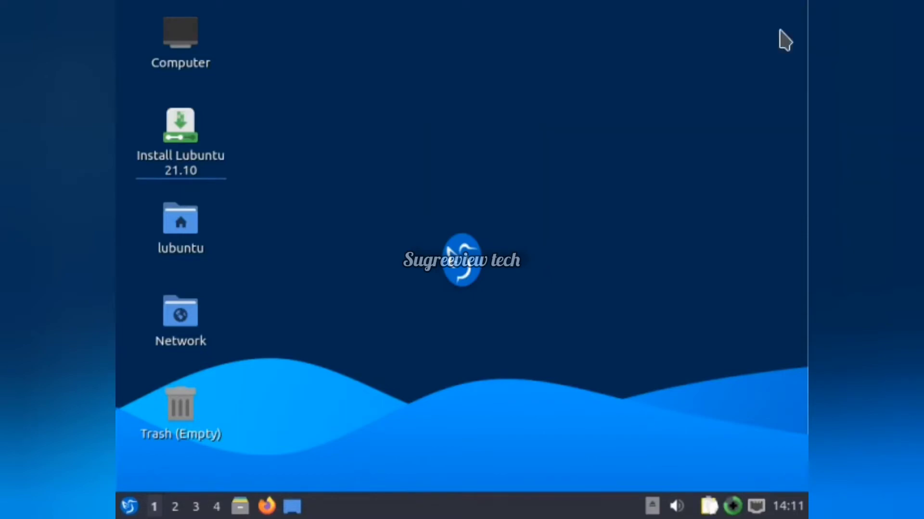
- Launch the Lubuntu 21.10 installer from the desktop and continue with American English as the installer language
click(198, 141)
double_click(199, 140)
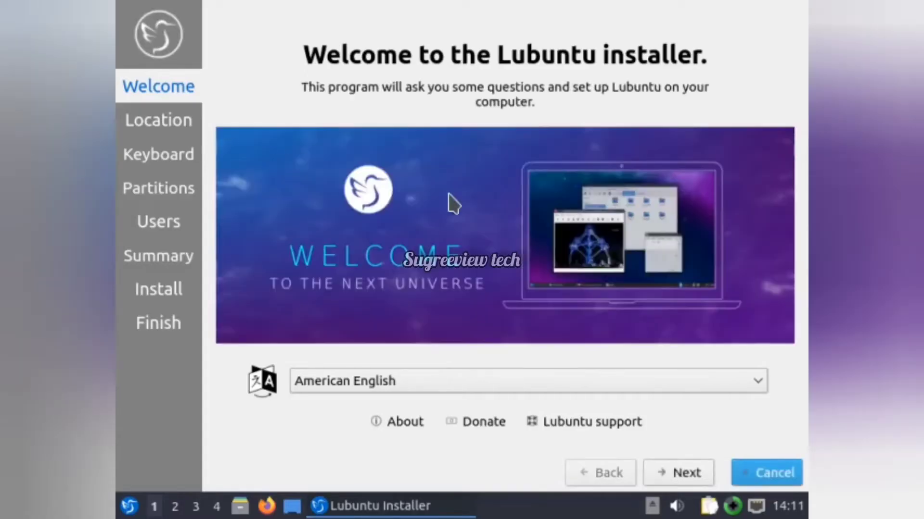
click(540, 384)
scroll(541, 356, down, 6)
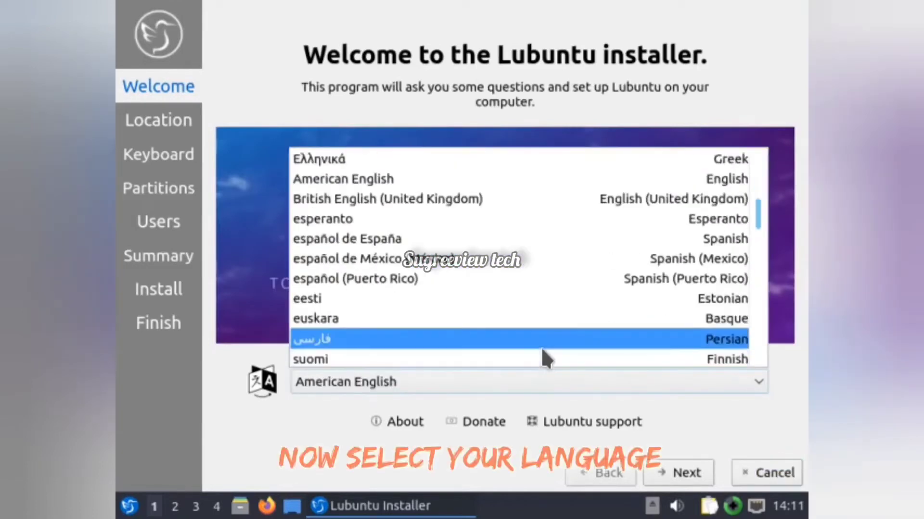
click(508, 386)
click(683, 473)
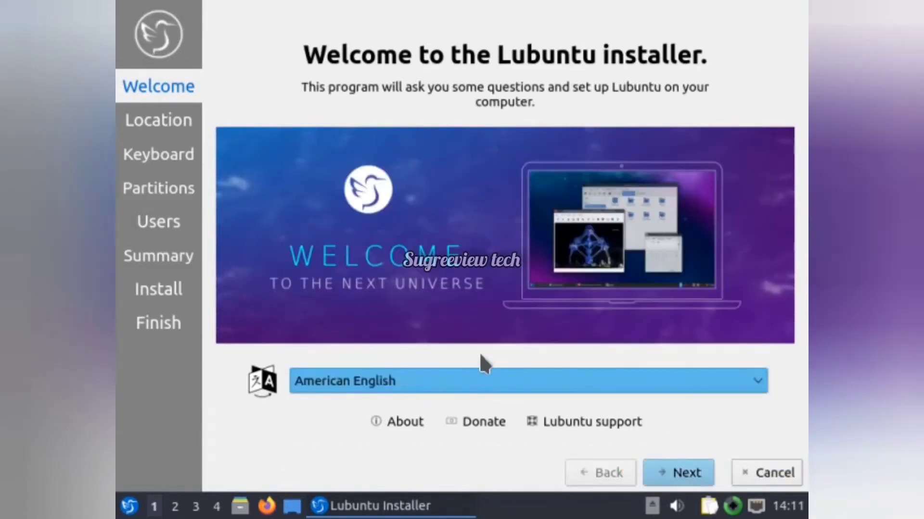
- Accept the preset location and continue with the Indian keyboard layout in the English (India, with rupee) variant
click(677, 469)
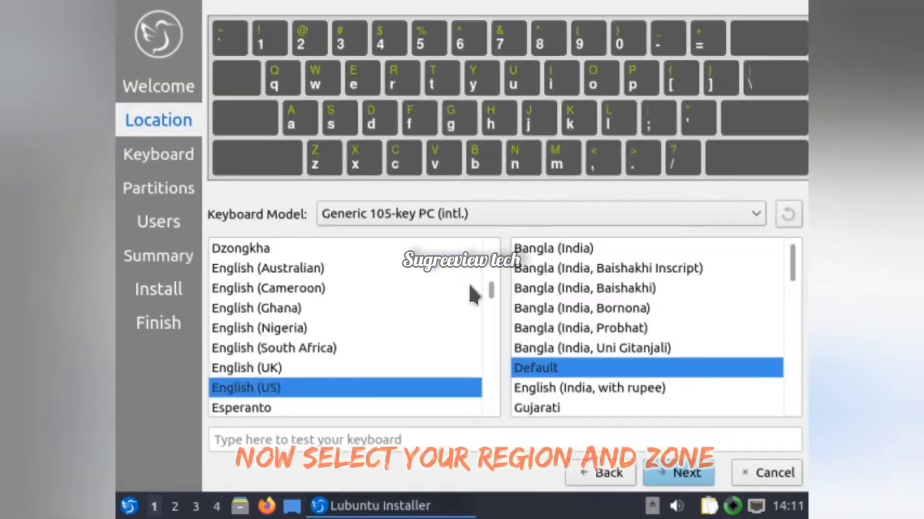
click(587, 394)
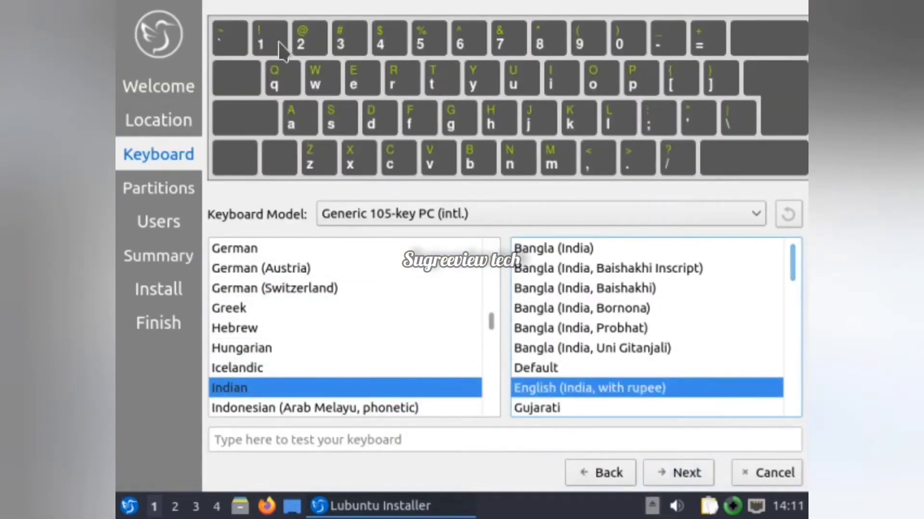
click(673, 472)
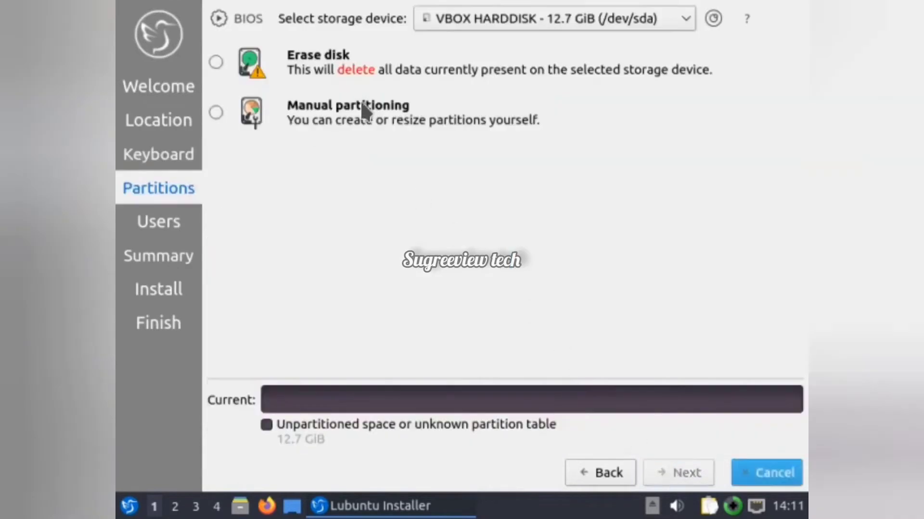
- Choose to erase the VBOX HARDDISK (/dev/sda) for the installation and continue to the user setup
click(217, 62)
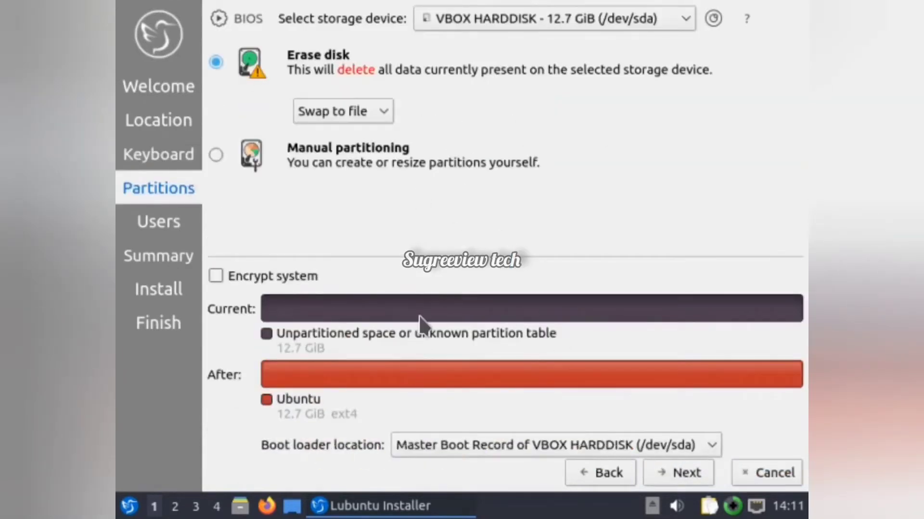
click(673, 474)
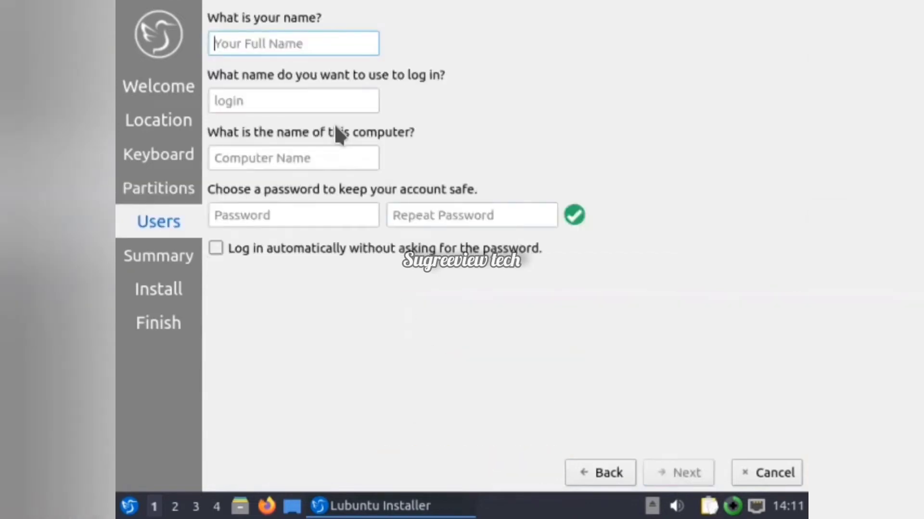
- Fill in the user's full name, enter and repeat the account password, and continue to the installation summary
text(Sugreev)
text(iew)
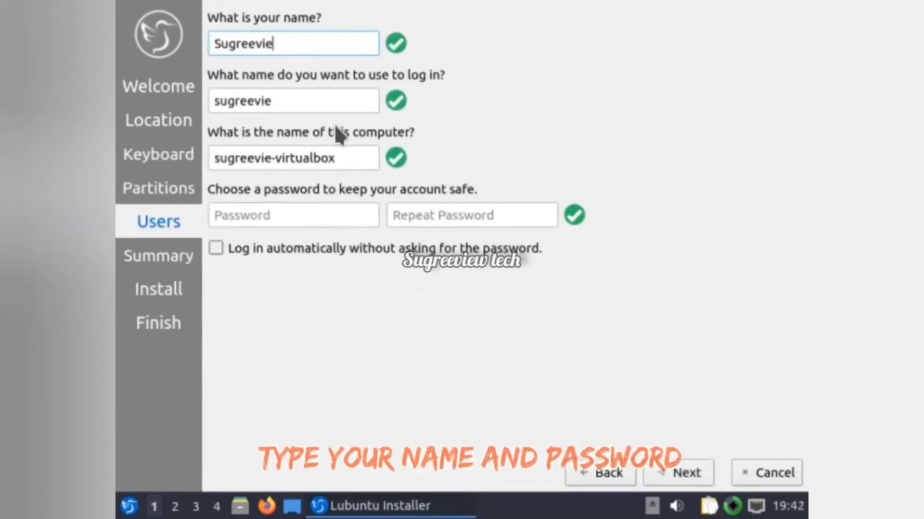
click(365, 221)
text(1234)
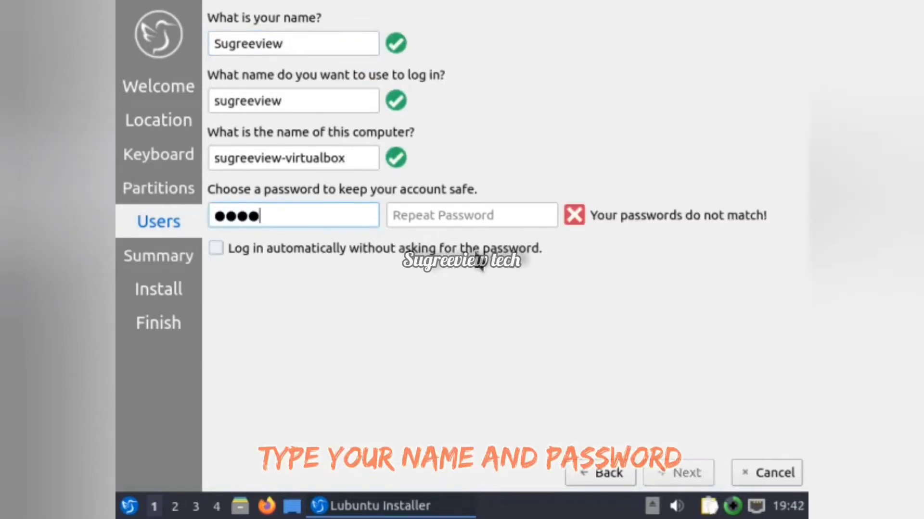
click(492, 208)
text(1234)
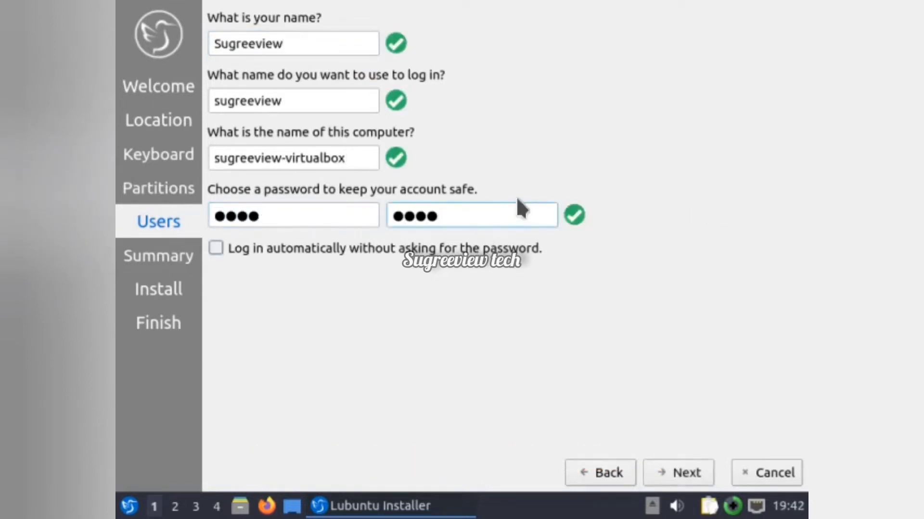
click(680, 472)
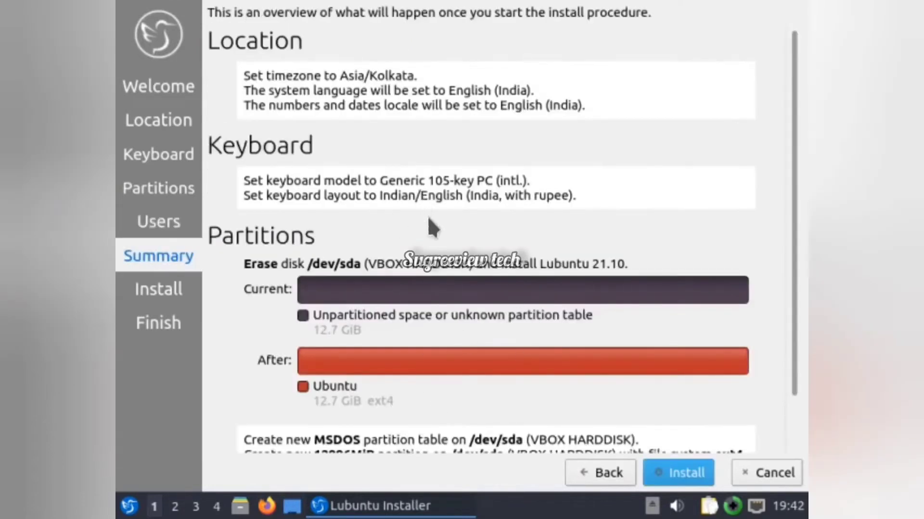
- Review the installation summary, start the Lubuntu installation and confirm the changes to the disk
scroll(538, 332, down, 3)
click(657, 471)
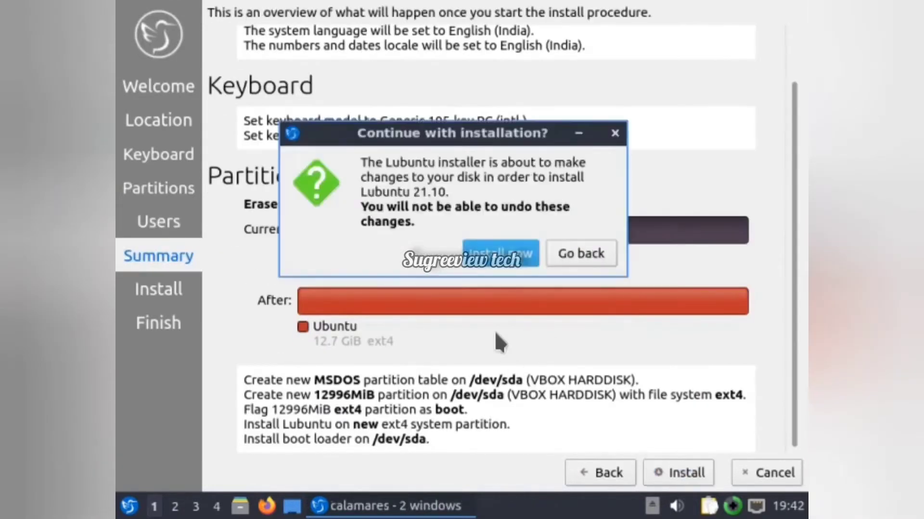
click(521, 255)
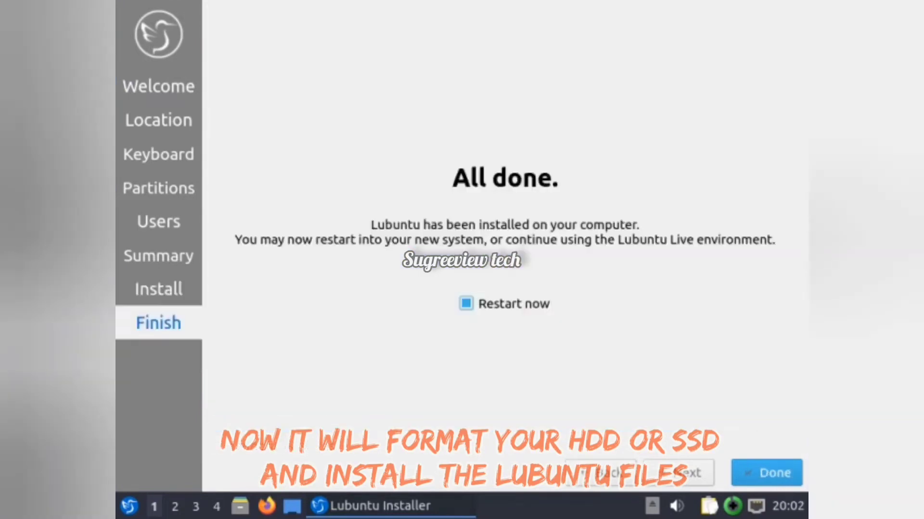
- Finish the installer with a restart into the new system and log in with the account password
click(766, 472)
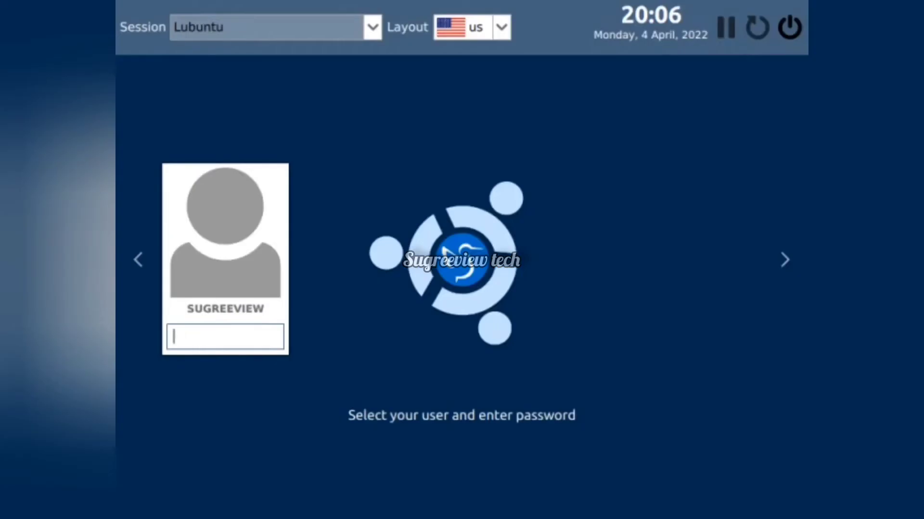
text(*)
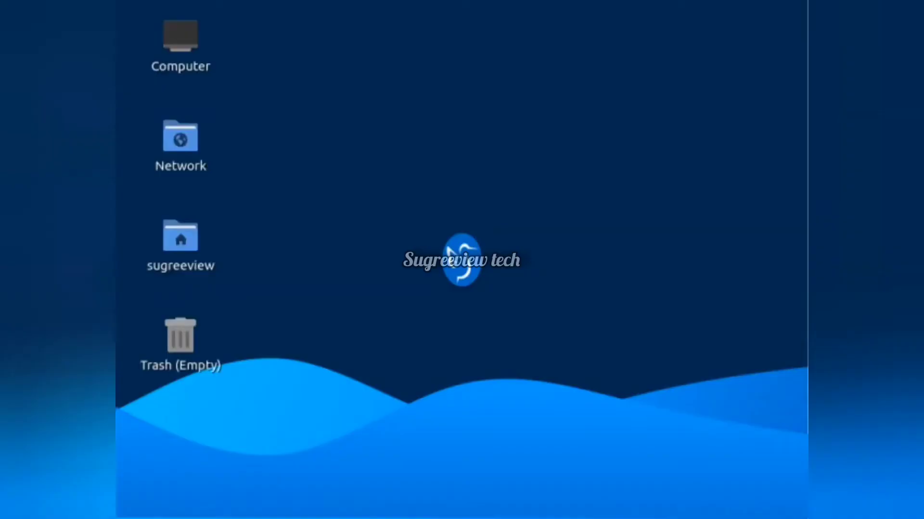